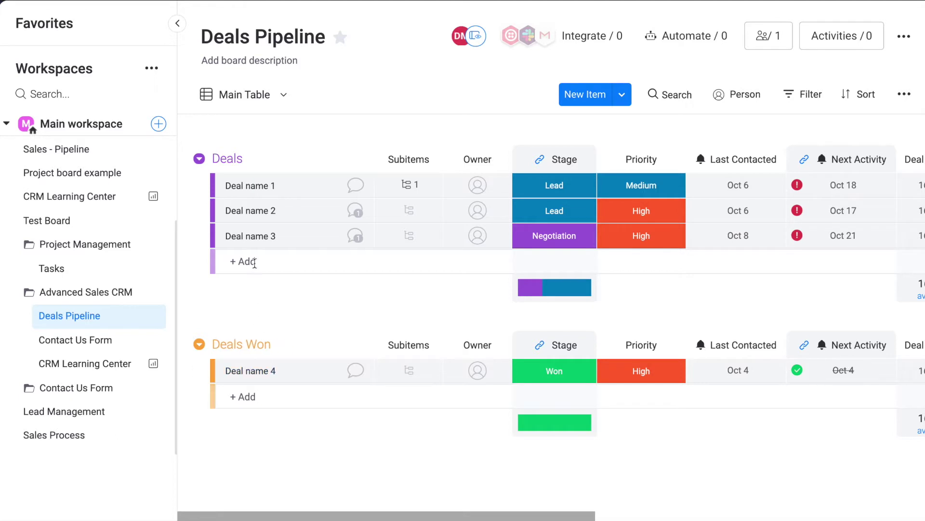
Show the Deals Pipeline board's view list with Main Table, Notes and Deals status.
click(284, 99)
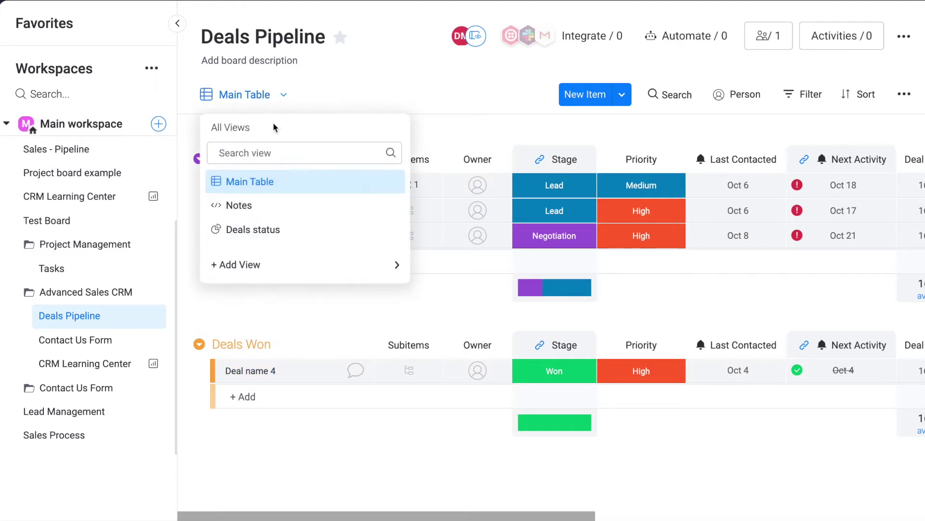
Switch to the Notes calendar at November 2020, then collapse and re-expand the Deals group.
click(250, 203)
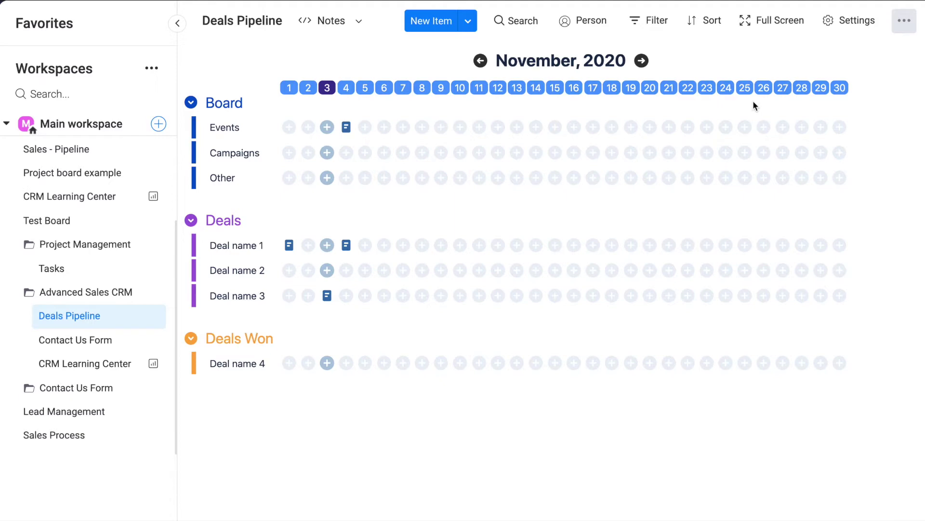
click(643, 62)
click(491, 62)
click(480, 61)
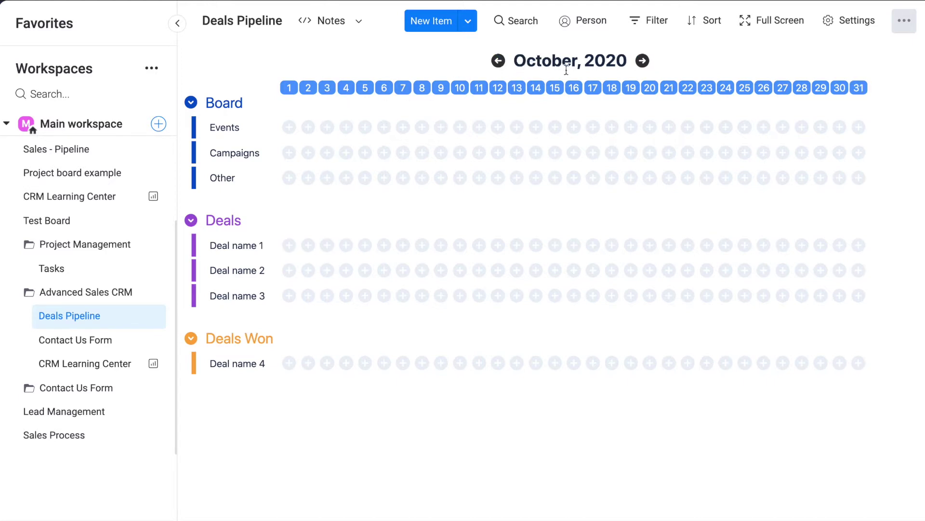
click(643, 60)
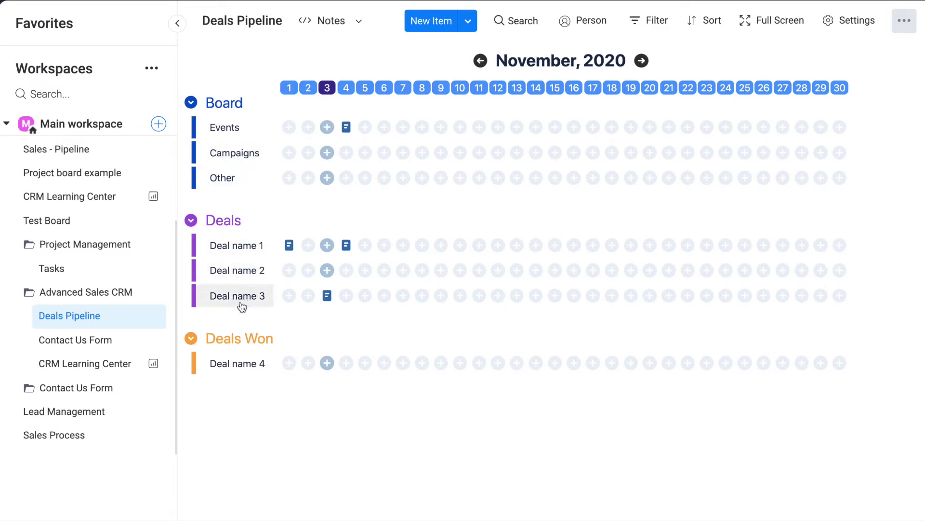
click(191, 222)
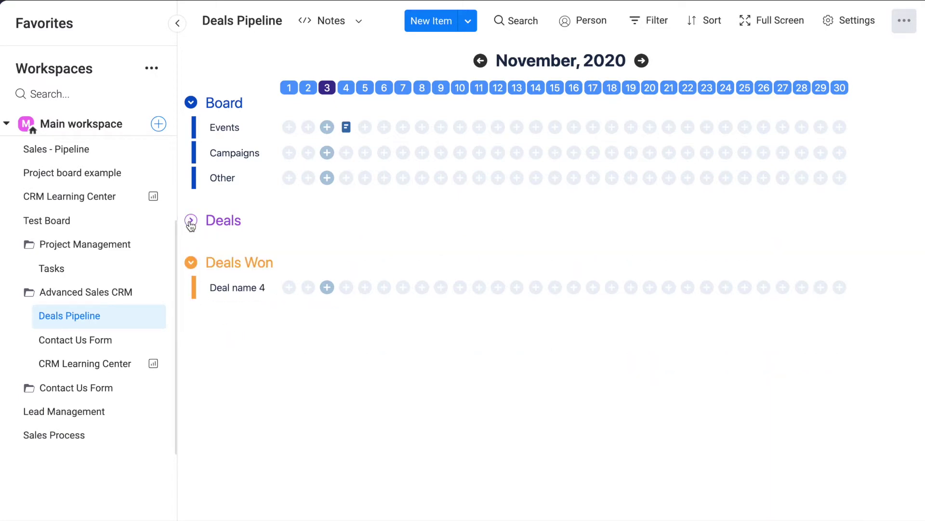
click(191, 222)
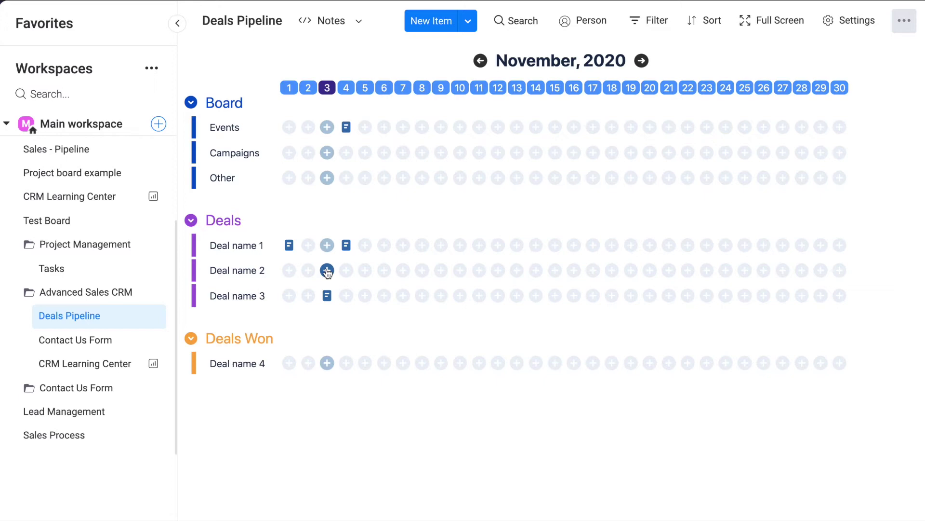
Create Deal name 2's November 3 note titled 'Call about the trial period'.
click(328, 270)
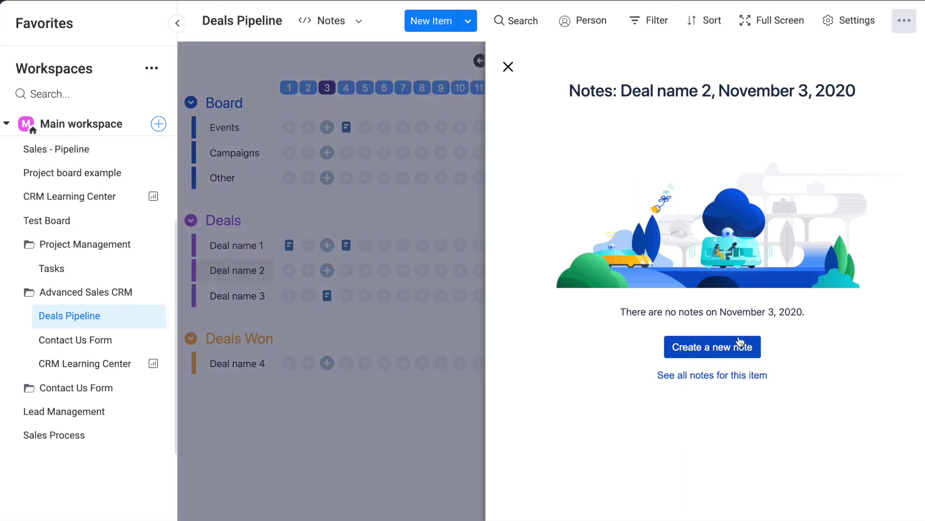
click(734, 347)
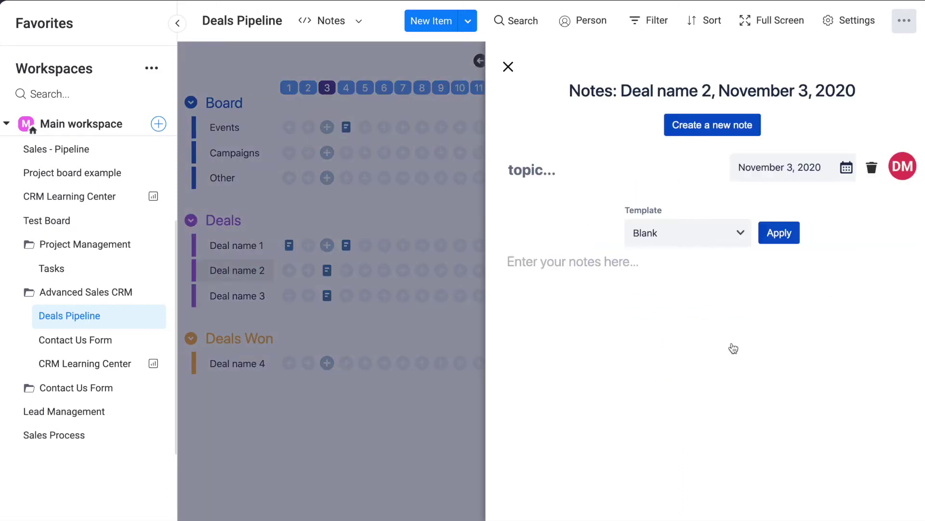
click(552, 172)
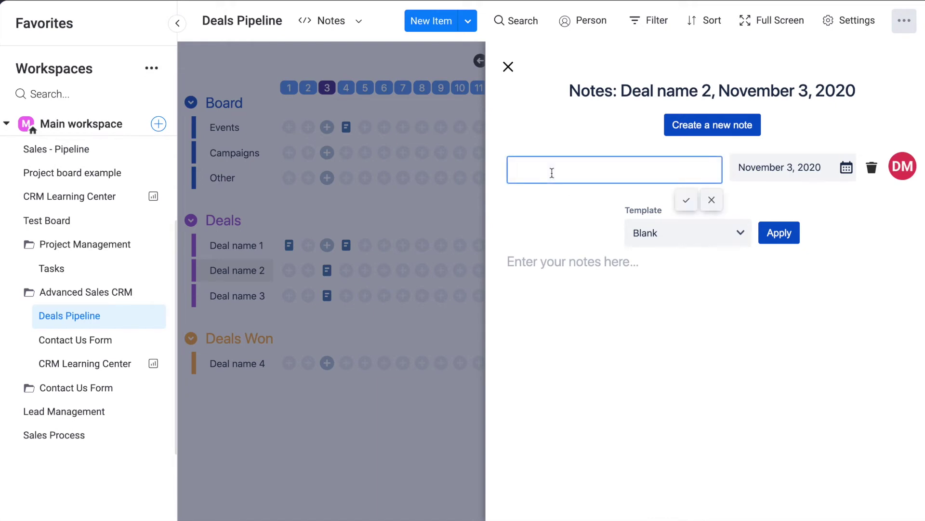
text(C)
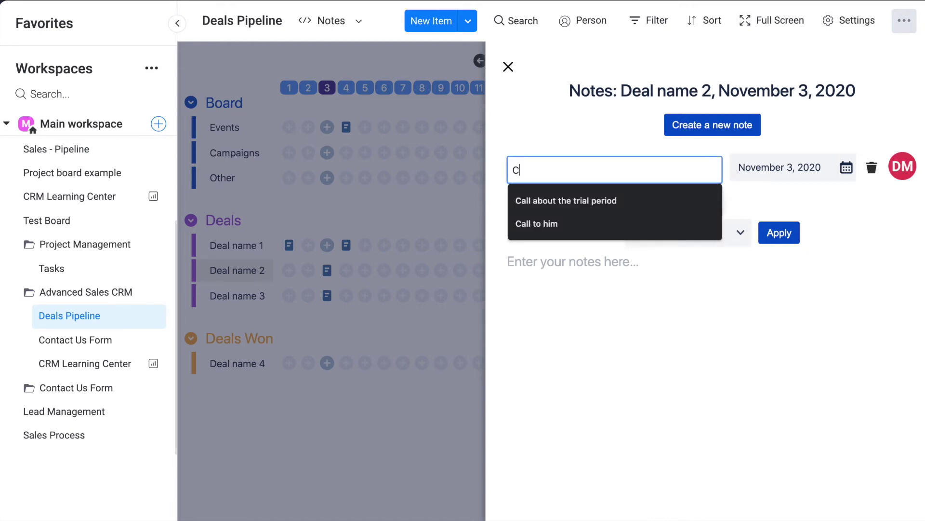
text(all ab)
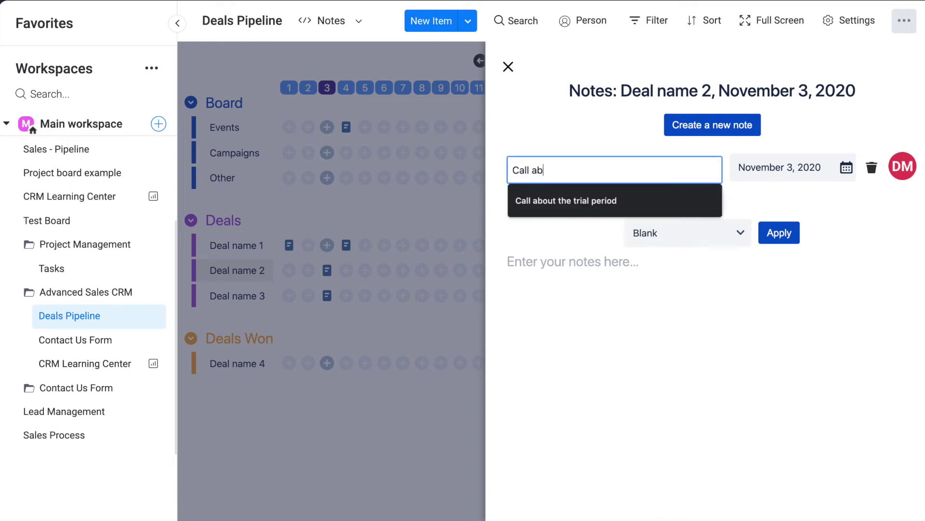
text(out the trial period)
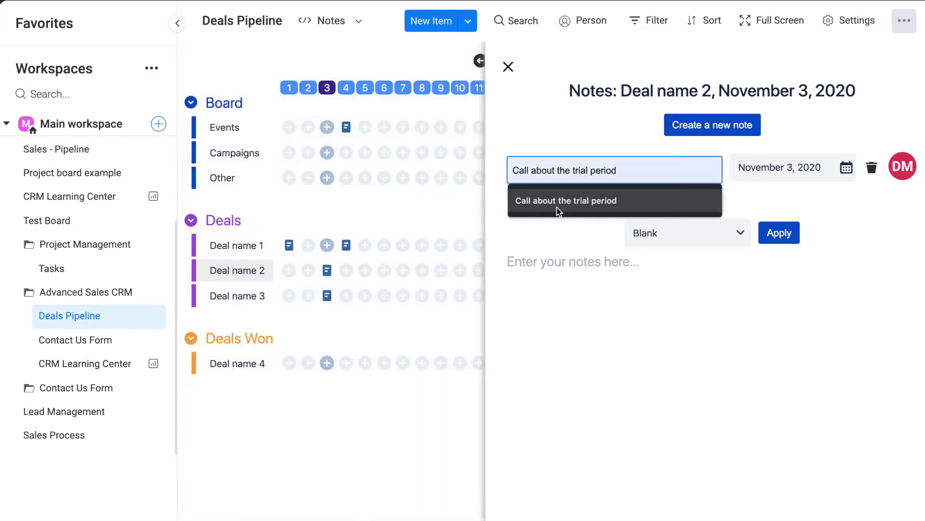
click(556, 208)
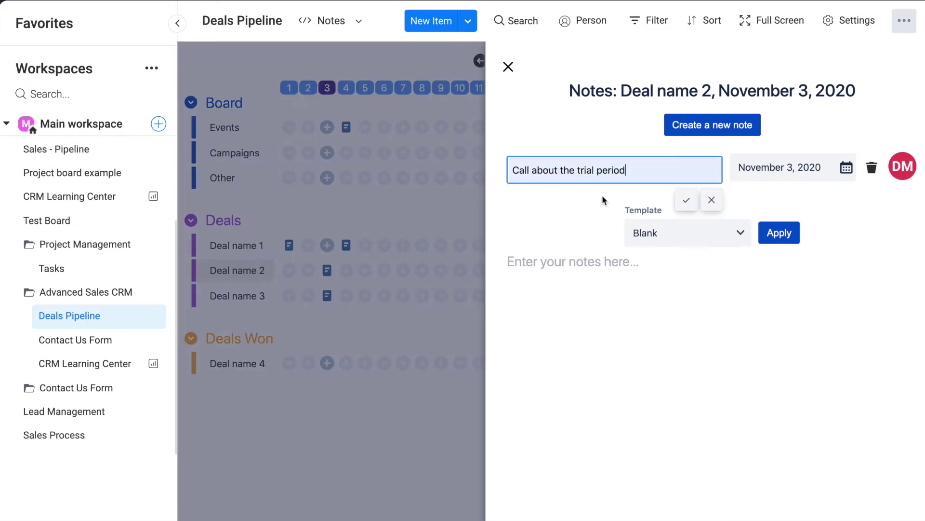
click(684, 200)
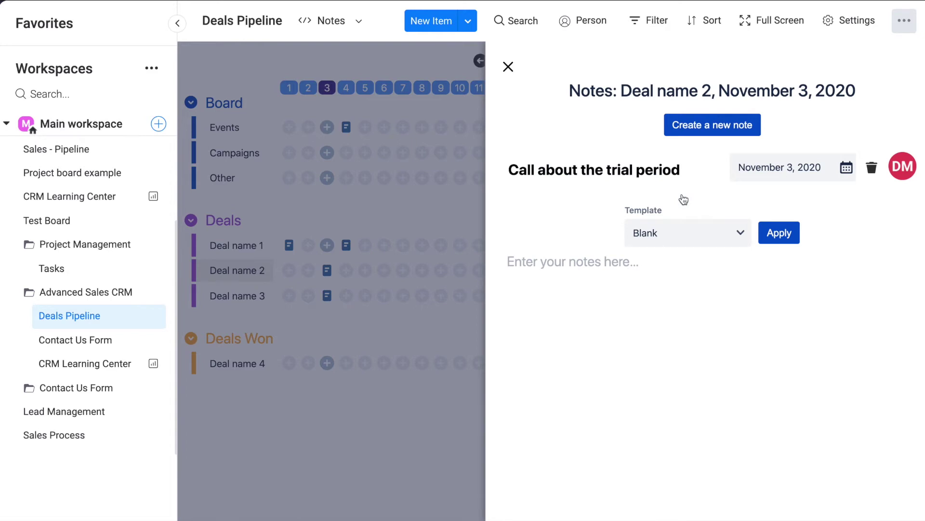
Apply the Call template to the trial-period call note.
click(740, 233)
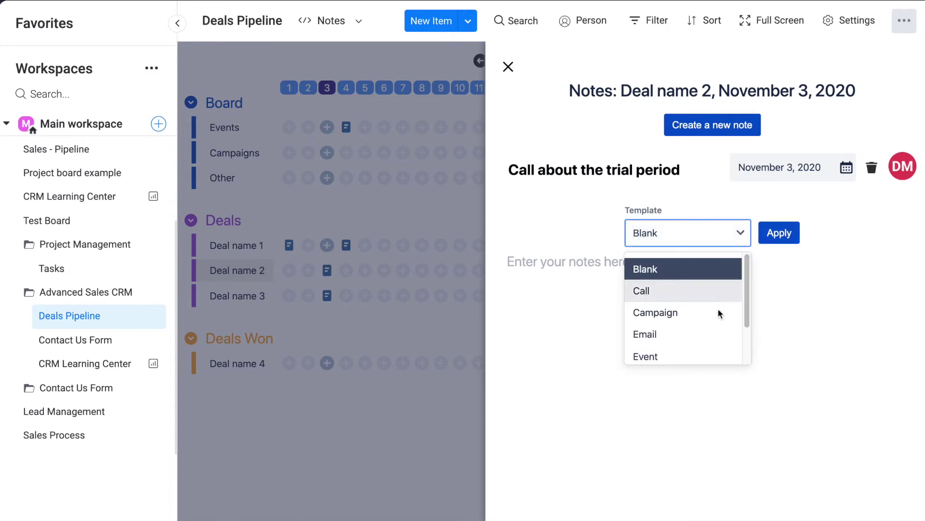
scroll(718, 308, down, 1)
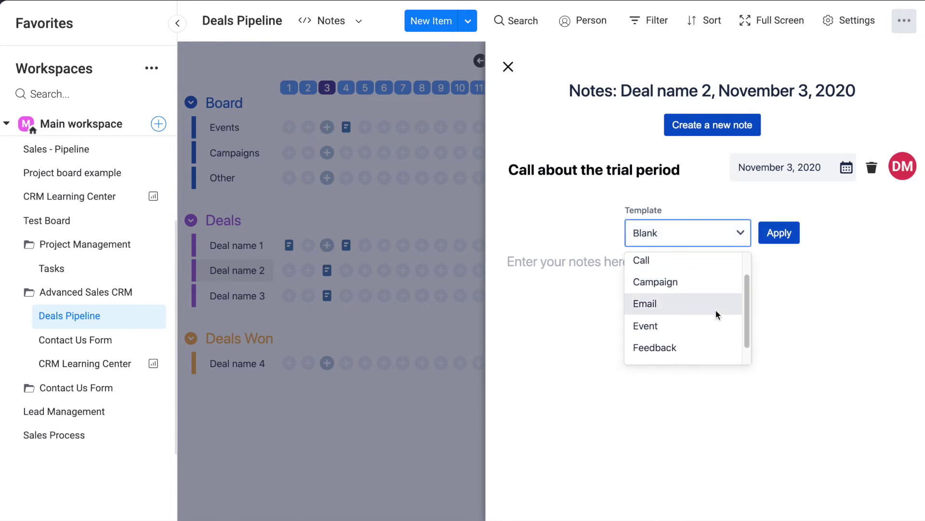
scroll(715, 310, up, 1)
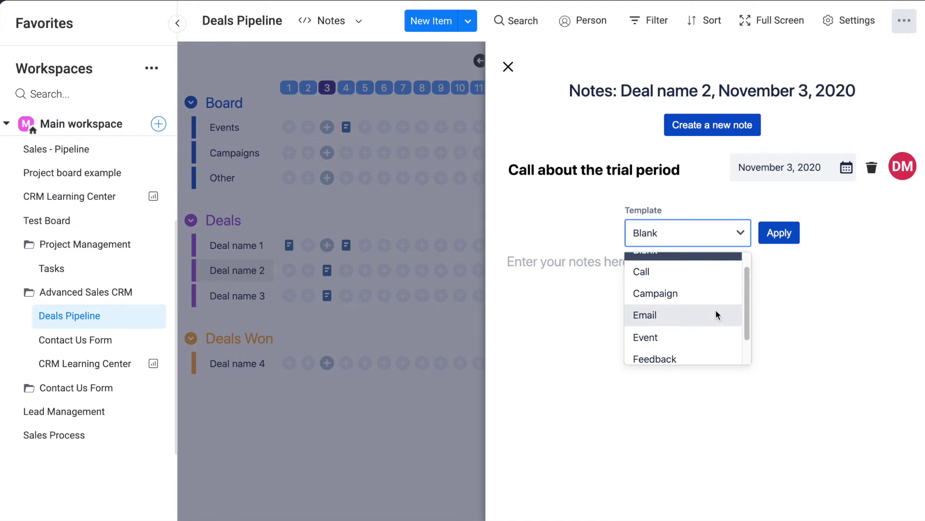
scroll(716, 315, up, 1)
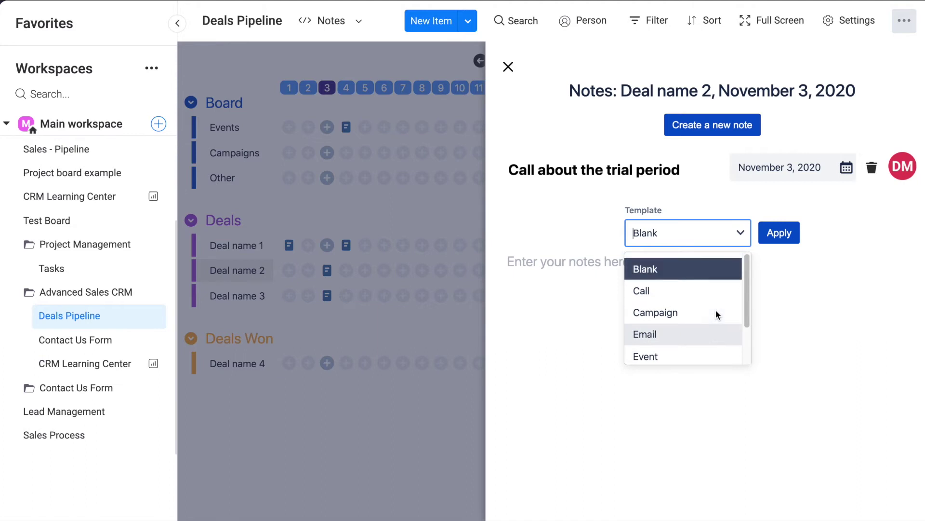
click(672, 292)
click(779, 232)
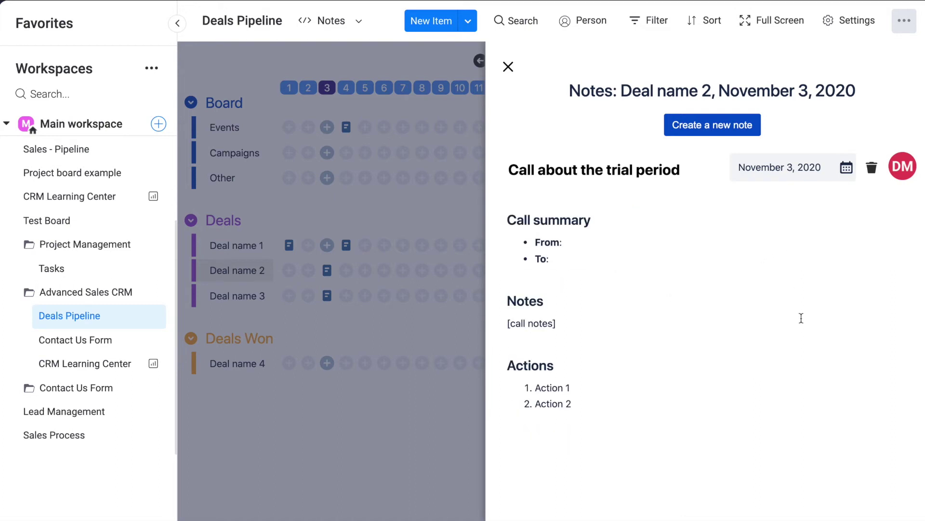
Fill in From Joe, To Tom, and replace [call notes] with bullets Item a and Item b.
click(586, 242)
text(J)
text(o)
text(e )
text(To: Tom)
triple_click(509, 325)
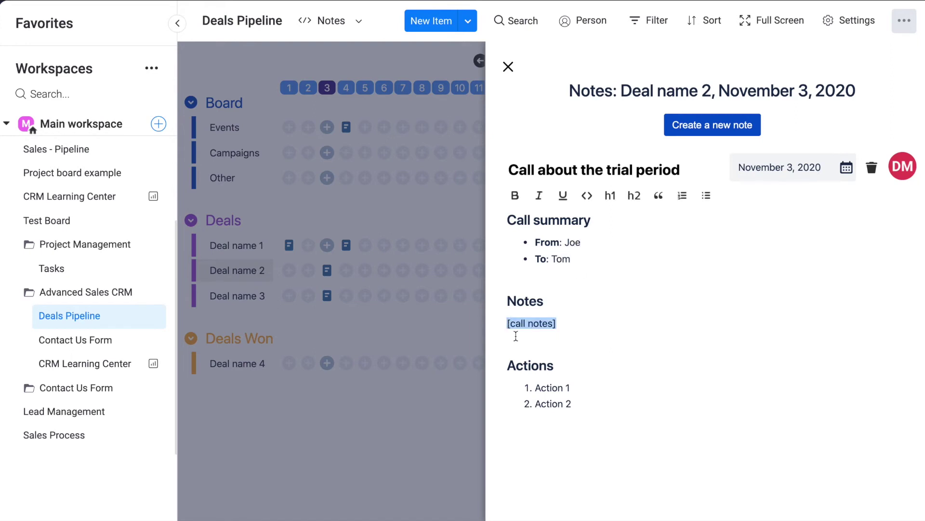
key(BackSpace)
click(707, 195)
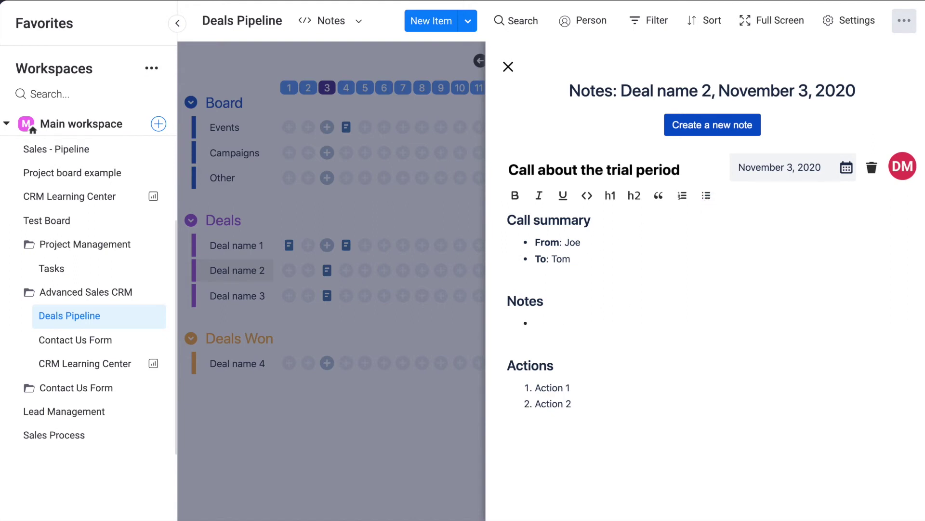
text(Item)
text( a)
key(Return)
text(I)
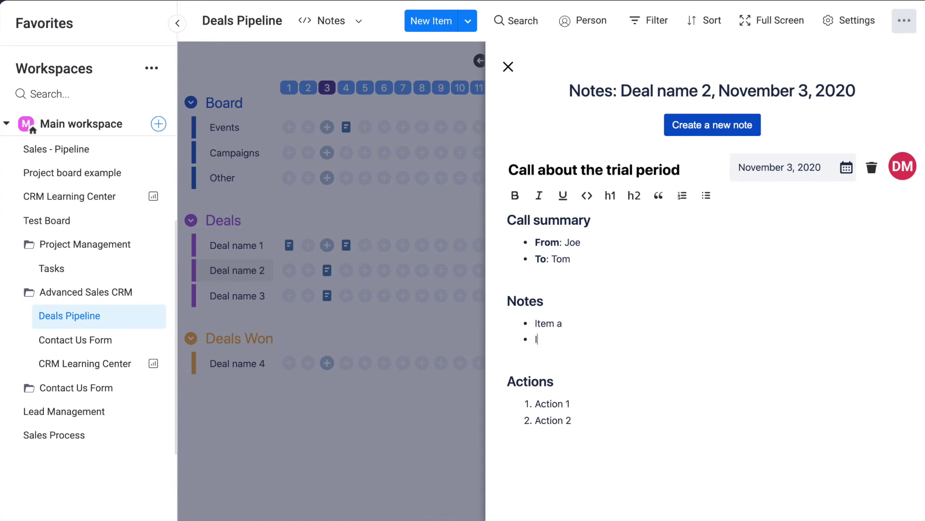
text(tem b)
Close Deal name 2's notes panel, then open the November 5 Campaigns notes.
click(244, 404)
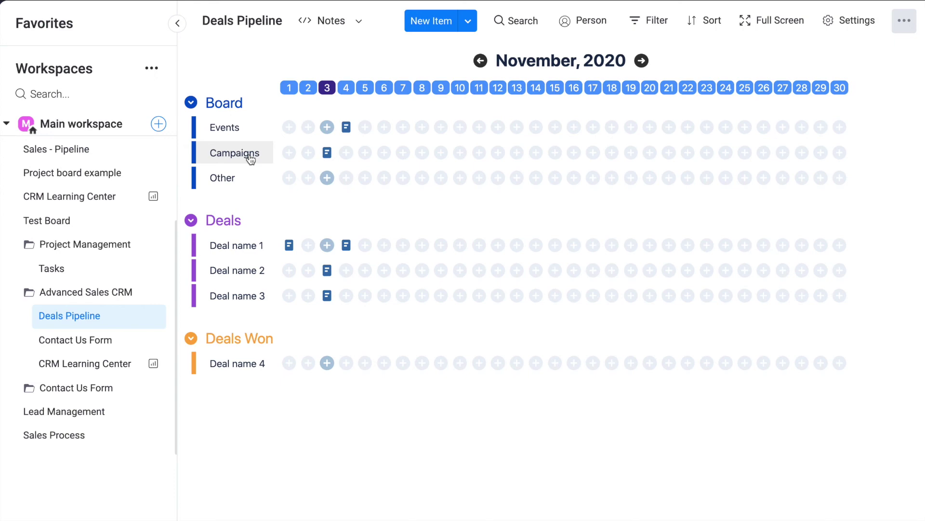
click(366, 153)
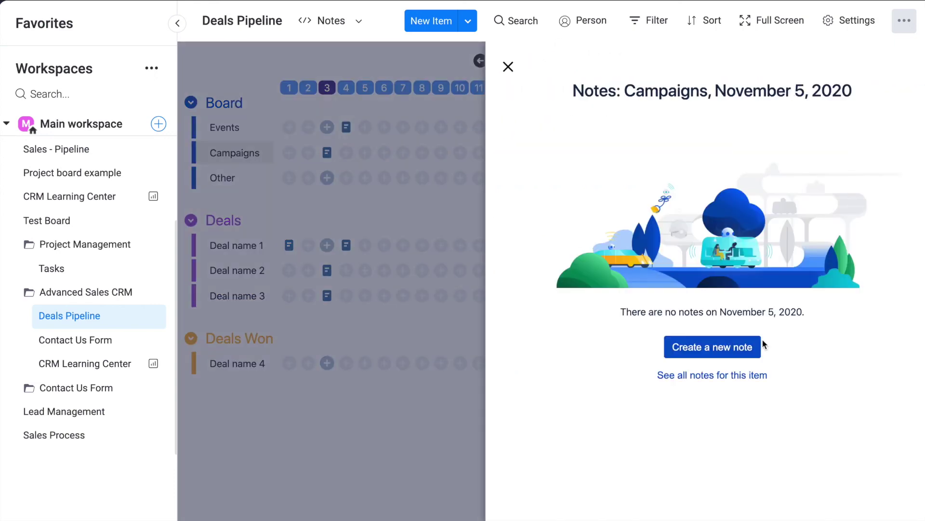
Create a November 5 Campaigns note using the Campaign template, then close it.
click(750, 346)
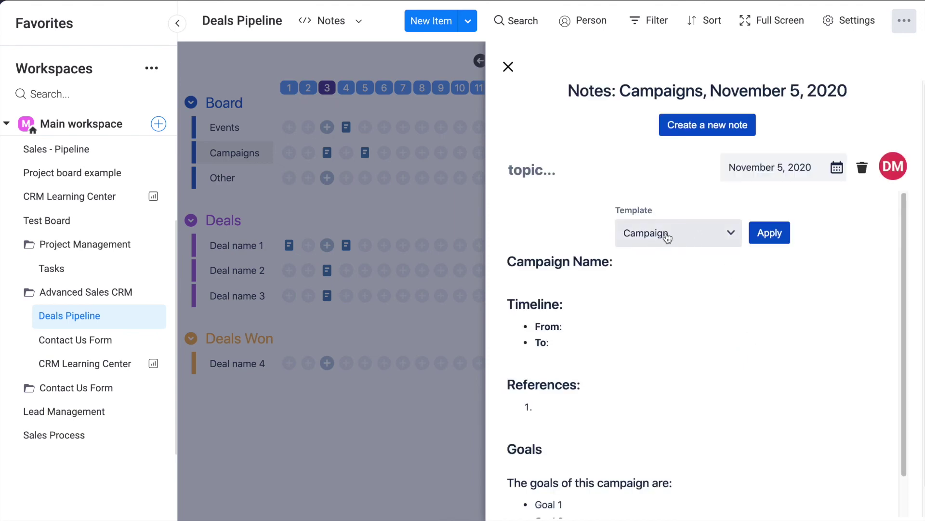
click(582, 325)
scroll(586, 345, down, 1)
scroll(587, 346, down, 1)
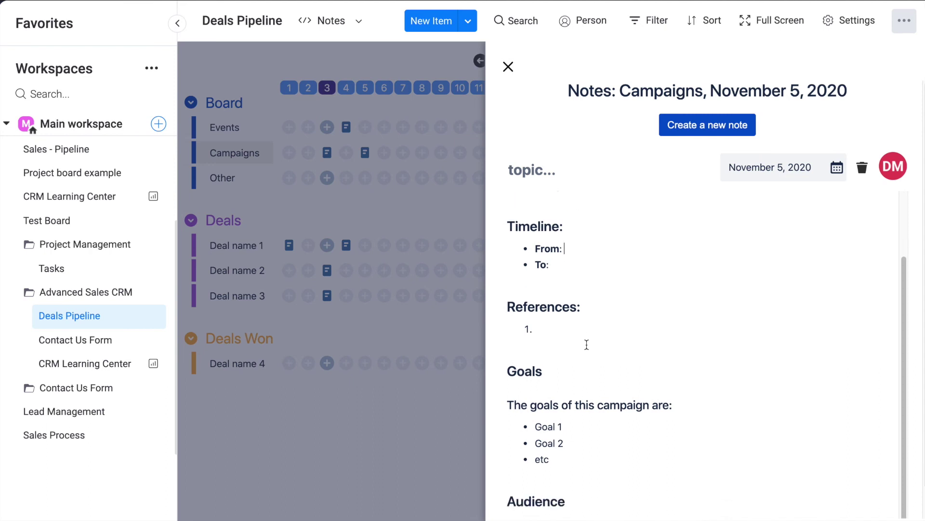
scroll(587, 346, up, 1)
click(768, 237)
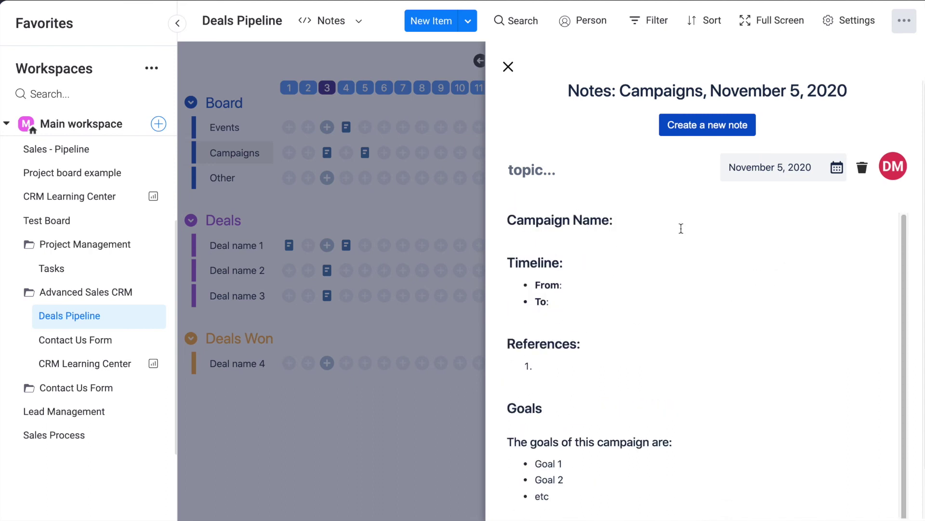
click(509, 66)
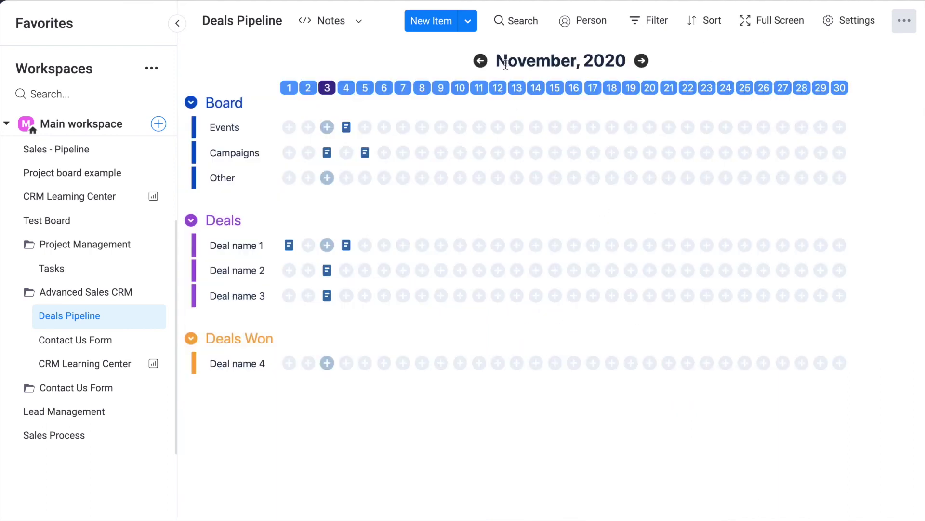
Create a November 5 Events note with the Event template and widen the notes panel.
click(366, 128)
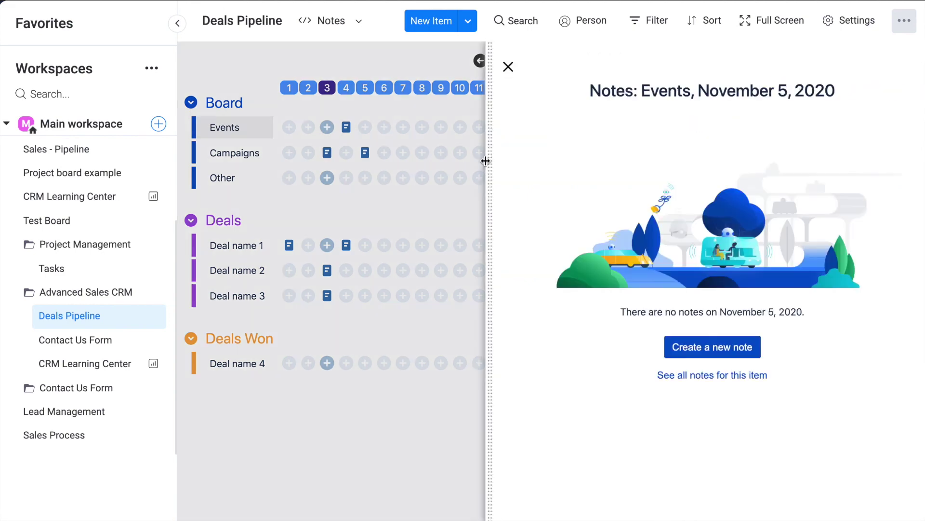
click(723, 345)
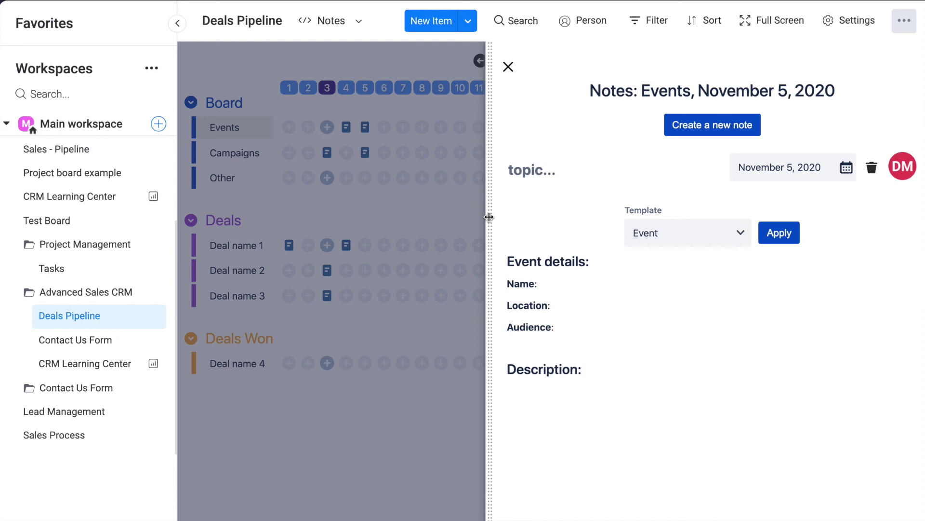
drag(488, 217, 518, 213)
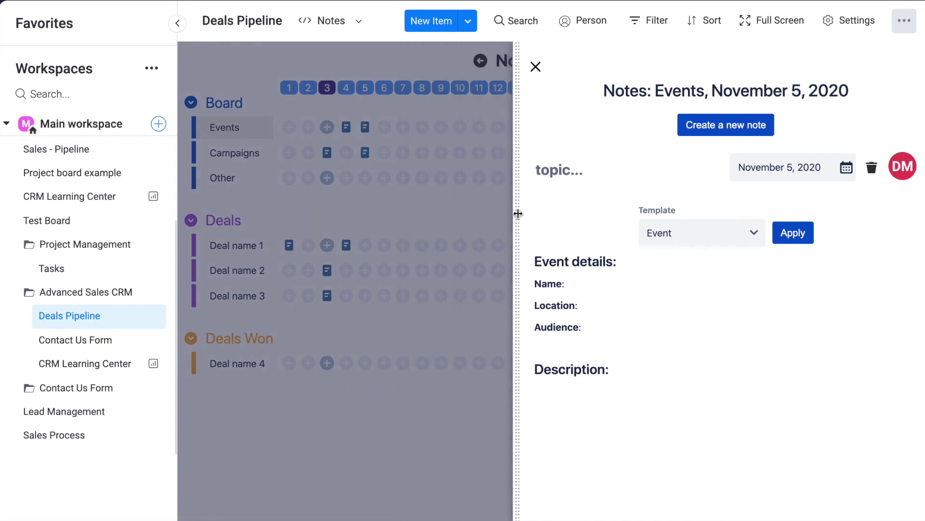